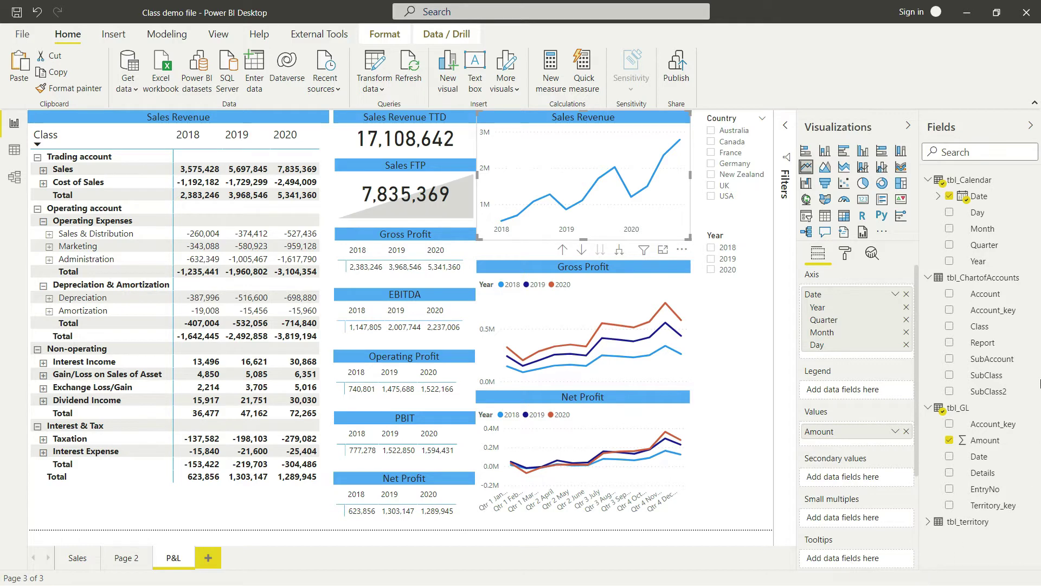
- Filter the report to USA, then New Zealand, then Australia, then clear the country filter
{"action": "left_click", "coordinate": [711, 197]}
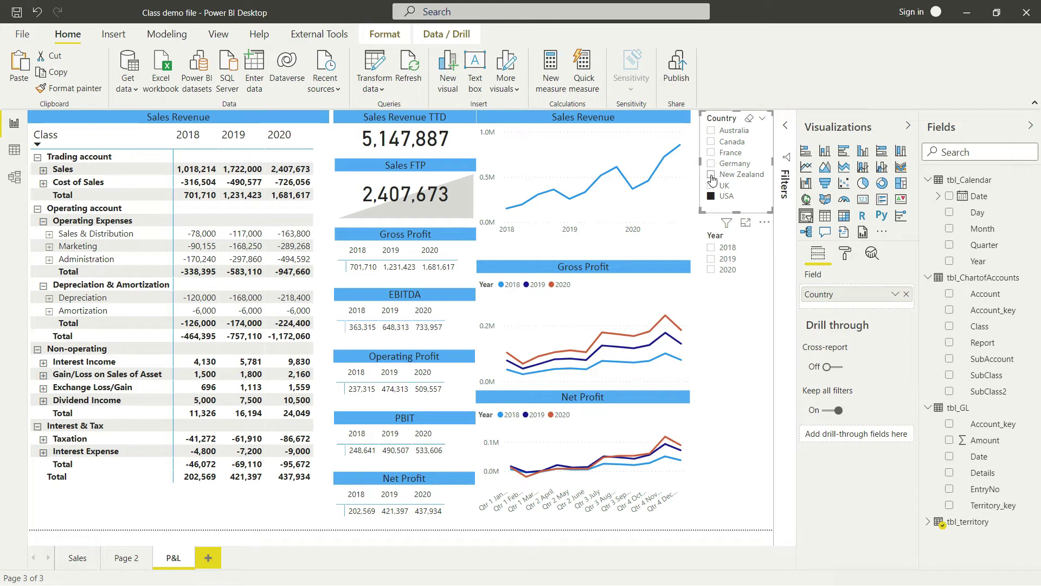
{"action": "left_click", "coordinate": [712, 177]}
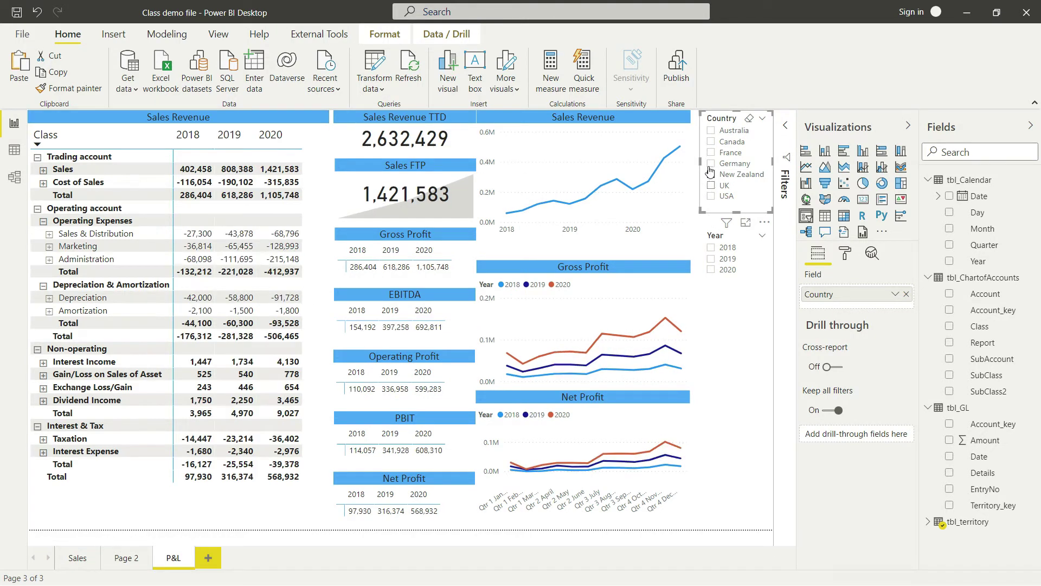
{"action": "left_click", "coordinate": [711, 131]}
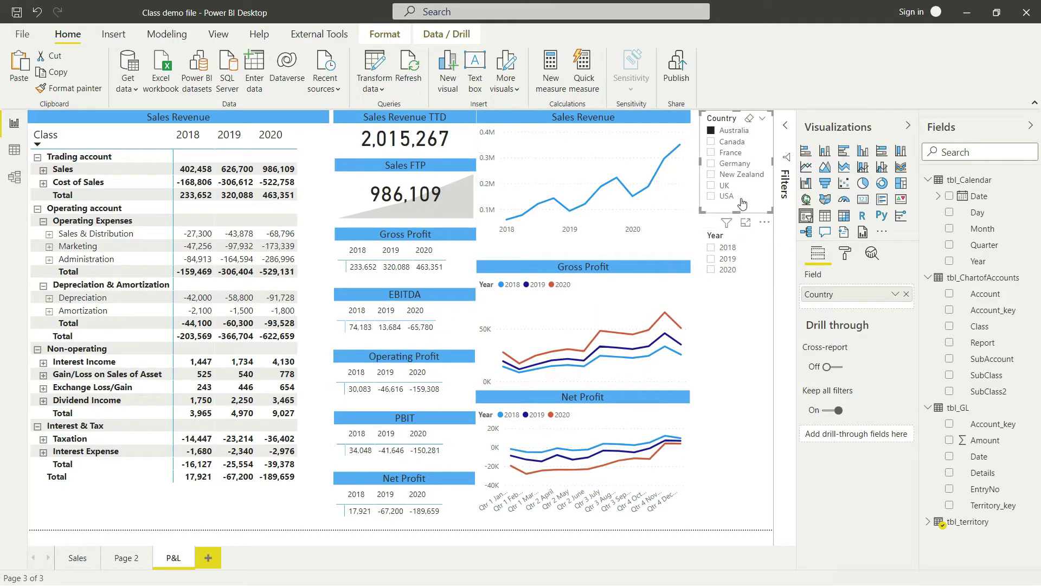
{"action": "left_click", "coordinate": [749, 120]}
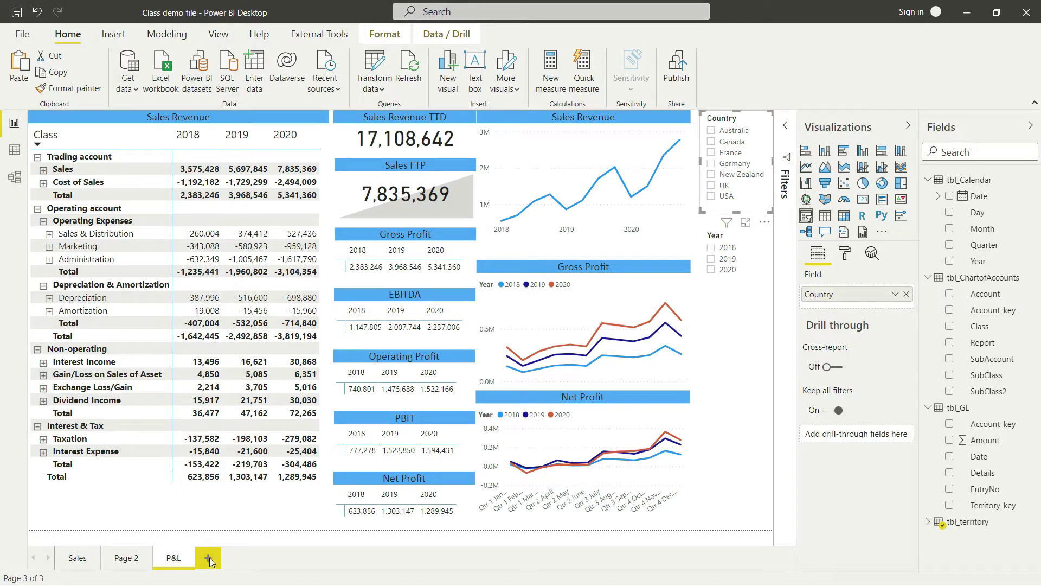
- Delete the empty Page 2
{"action": "mouse_move", "coordinate": [126, 558]}
{"action": "left_click", "coordinate": [127, 557]}
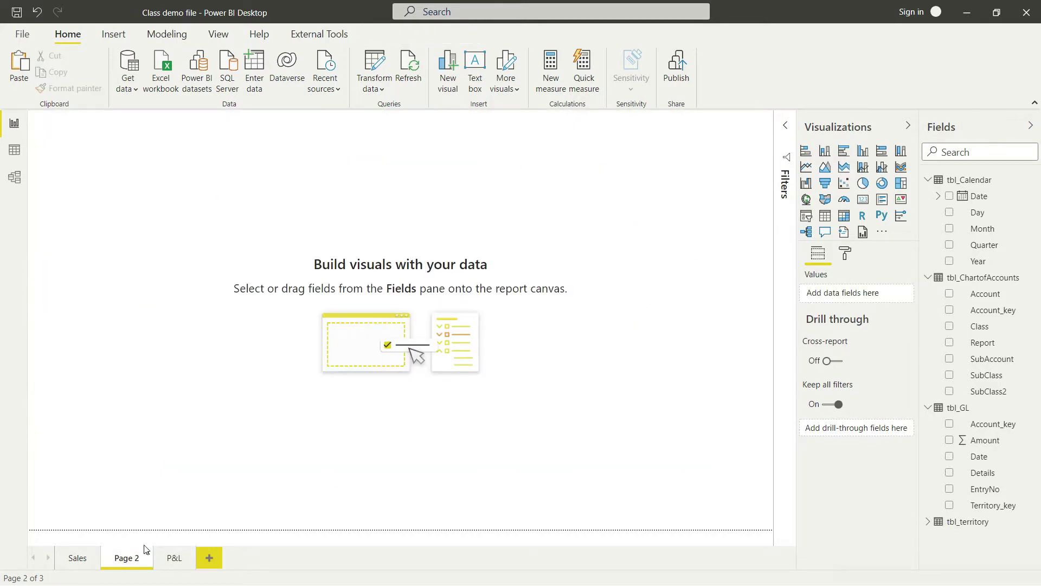
{"action": "right_click", "coordinate": [134, 562]}
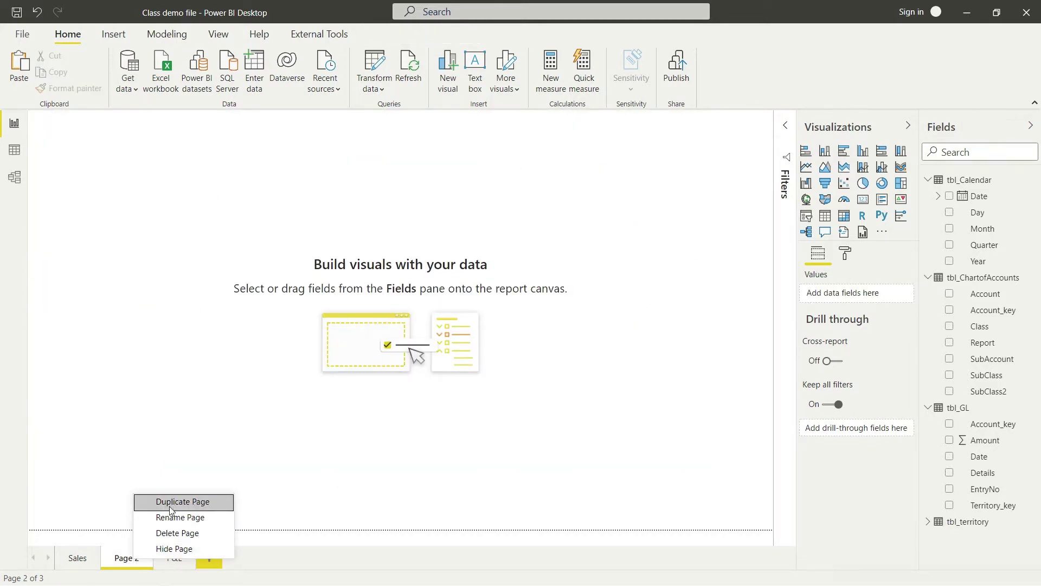
{"action": "left_click", "coordinate": [175, 533]}
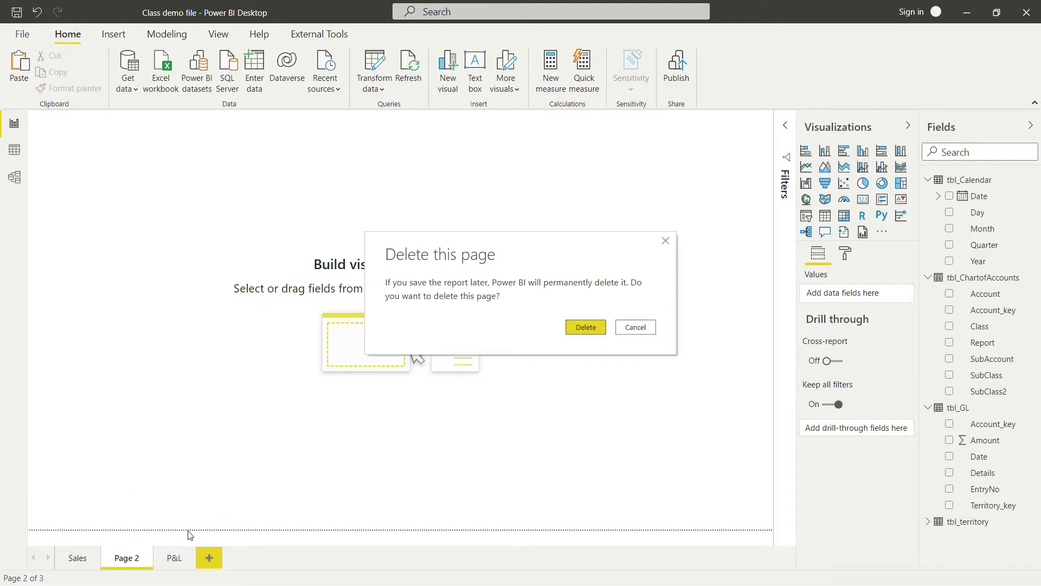
{"action": "left_click", "coordinate": [573, 330]}
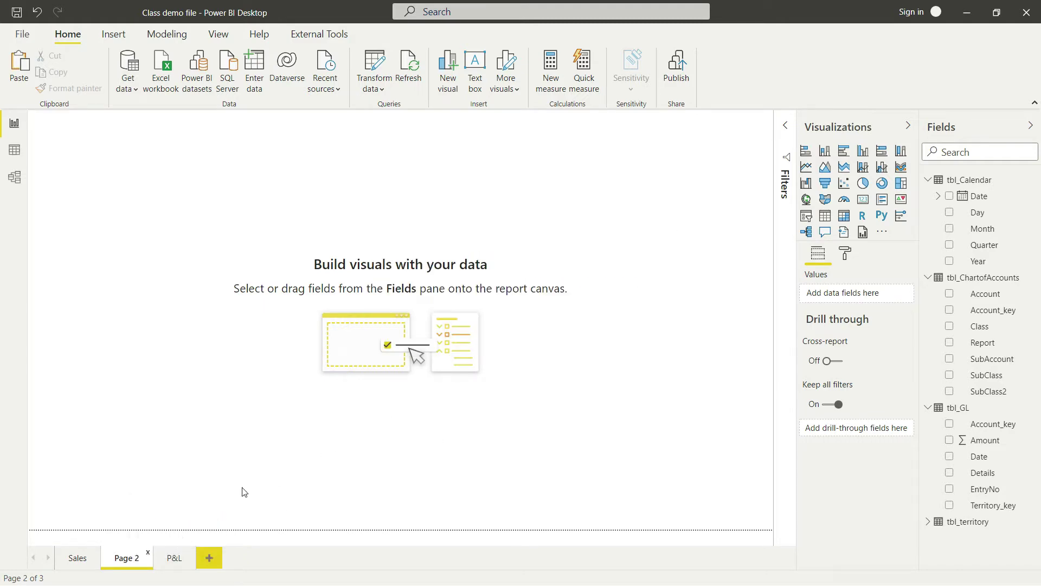
- Add a new blank page and rename it 'CrossCountry'
{"action": "left_click", "coordinate": [157, 557]}
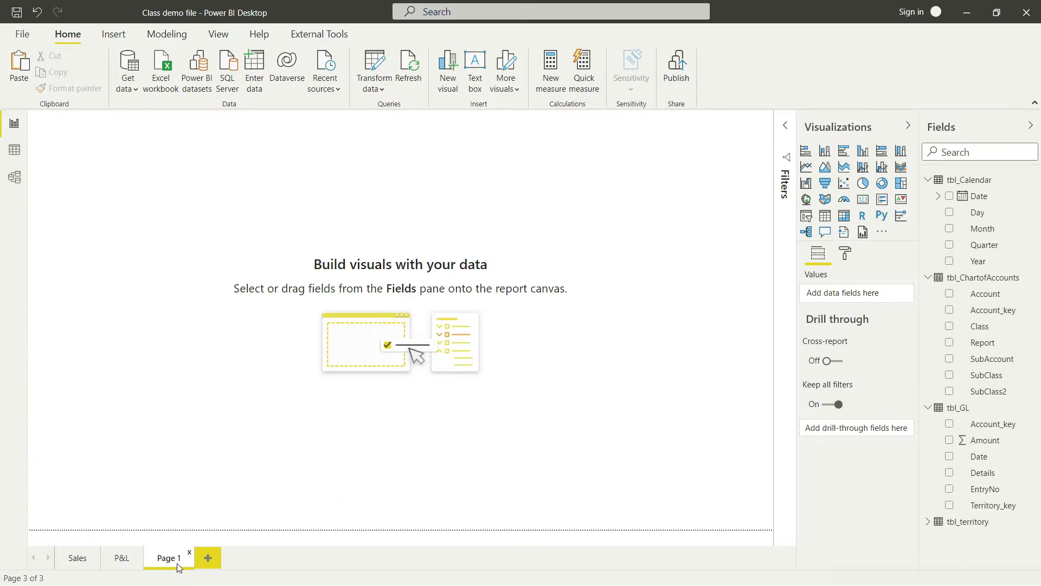
{"action": "right_click", "coordinate": [175, 561]}
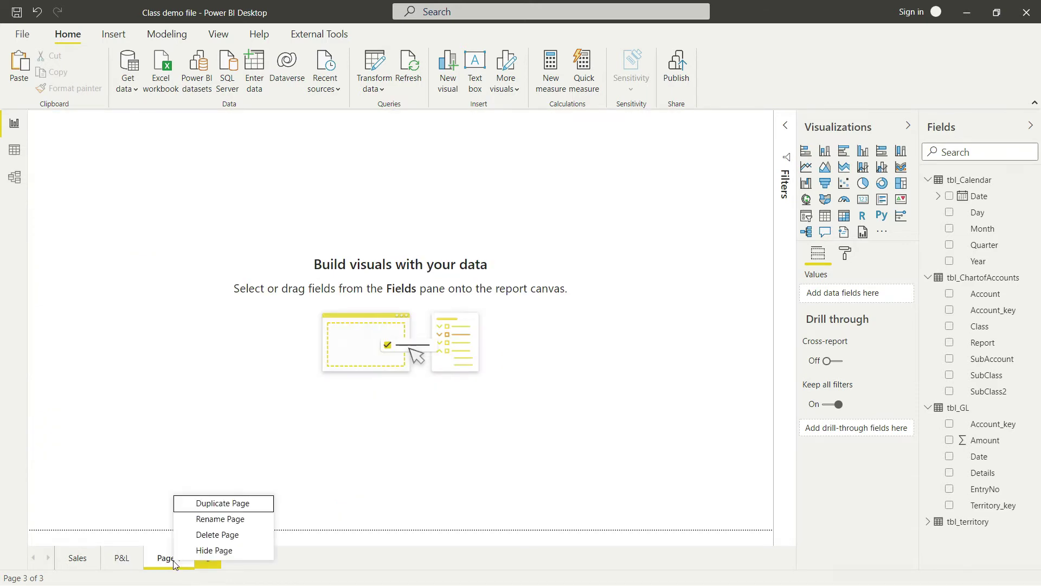
{"action": "left_click", "coordinate": [212, 519]}
{"action": "type", "text": "C"}
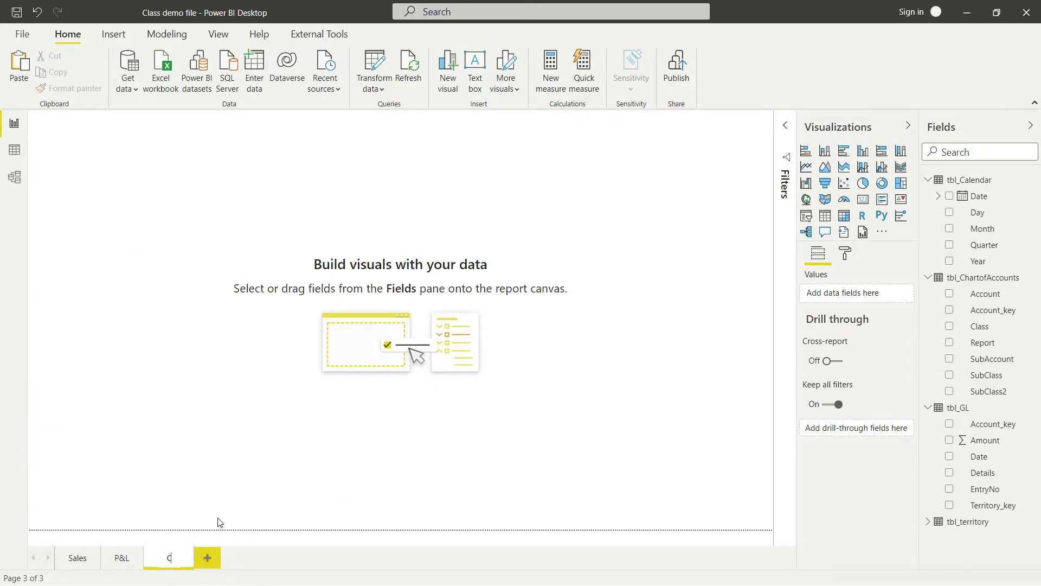
{"action": "key", "text": "BackSpace"}
{"action": "key", "text": "BackSpace"}
{"action": "type", "text": "ountry"}
{"action": "key", "text": "Return"}
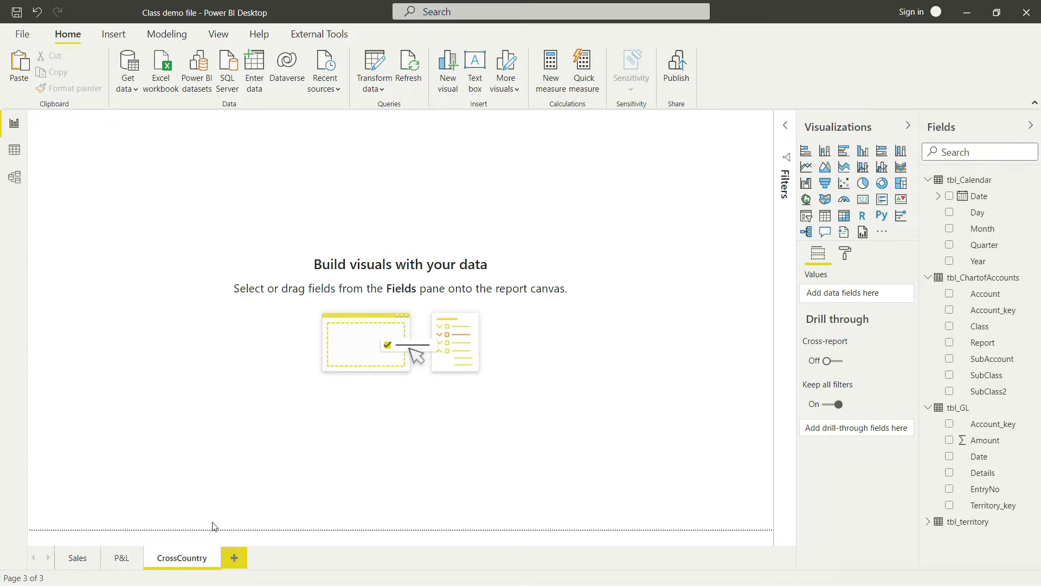
- On the P&L page, select the Sales Revenue, Gross Profit and Net Profit line charts
{"action": "left_click", "coordinate": [124, 560]}
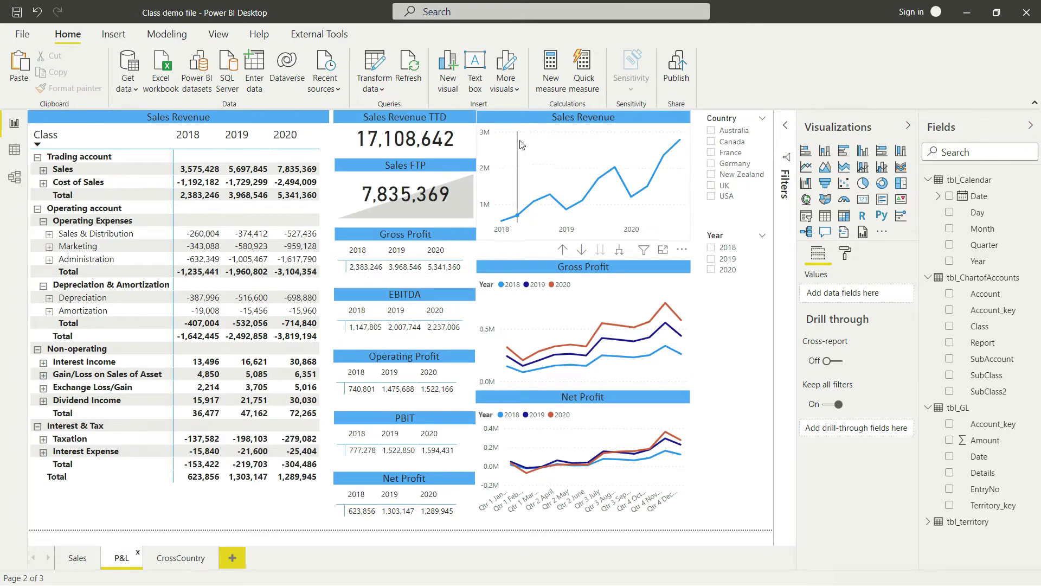
{"action": "left_click", "coordinate": [519, 128]}
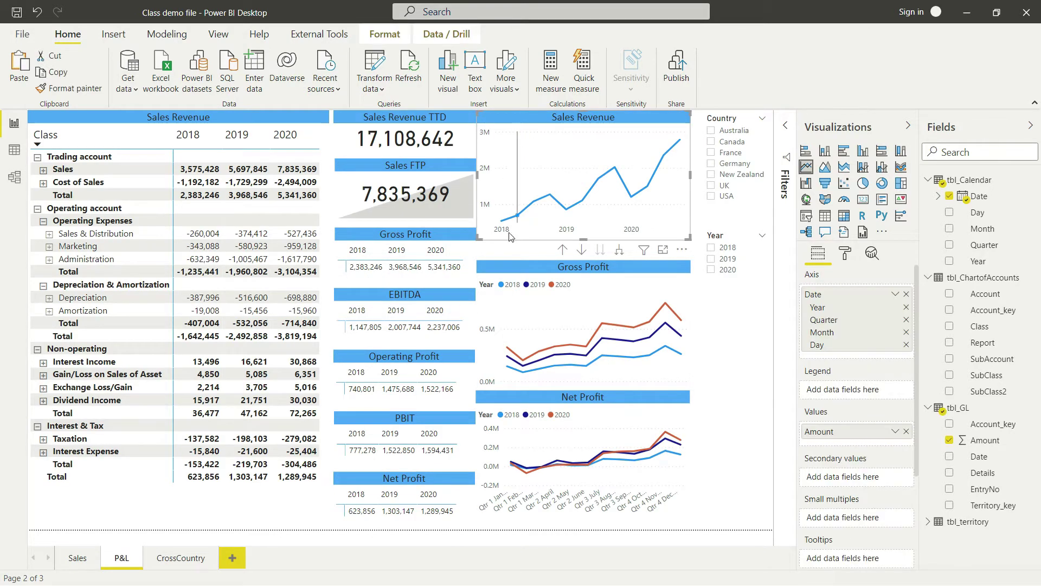
{"action": "left_click", "coordinate": [537, 326]}
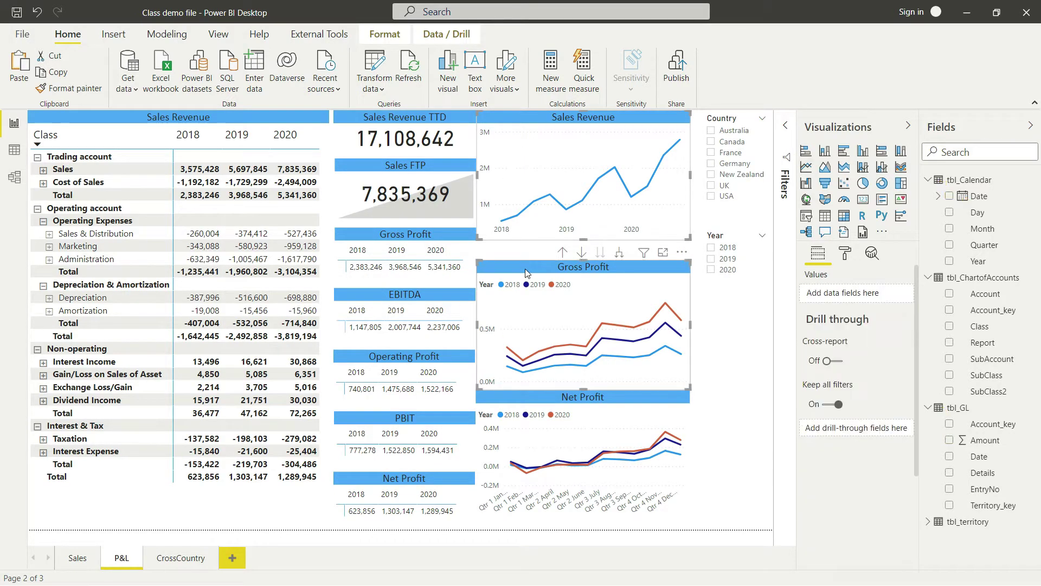
{"action": "left_click", "coordinate": [545, 400]}
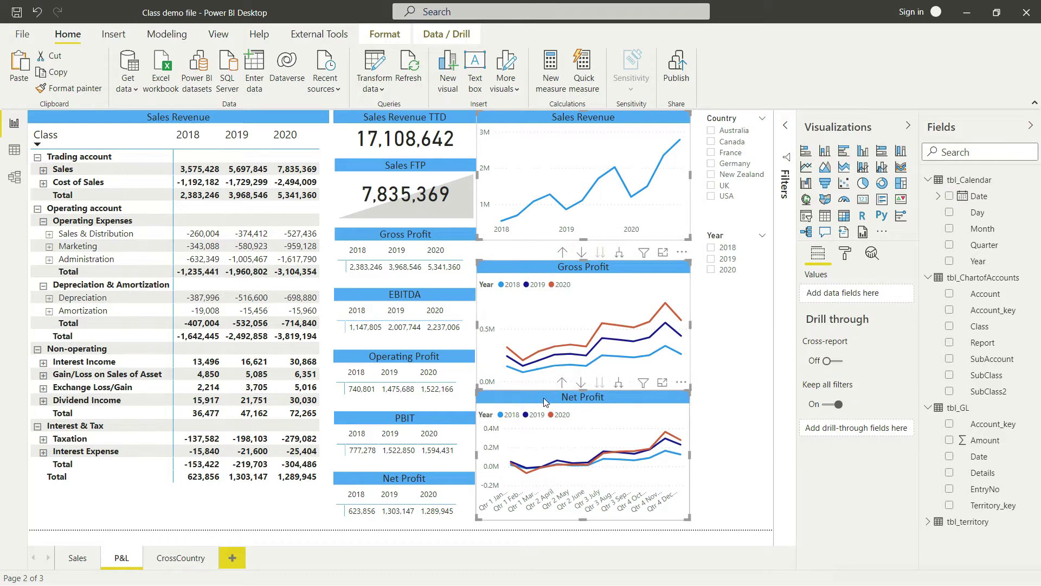
- Paste the three line charts onto the CrossCountry page
{"action": "left_click", "coordinate": [181, 558]}
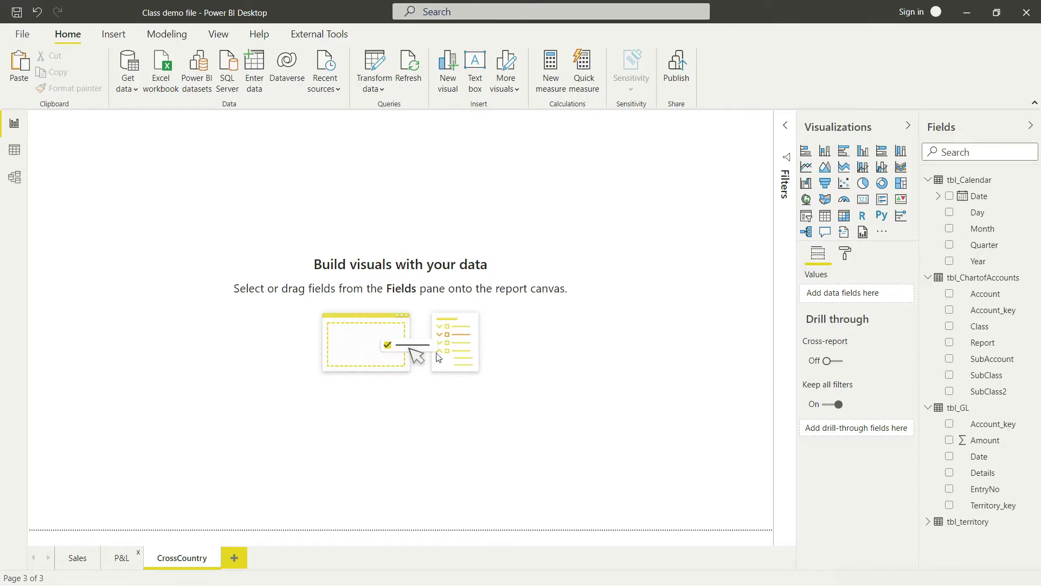
{"action": "key", "text": "ctrl+Page_Up"}
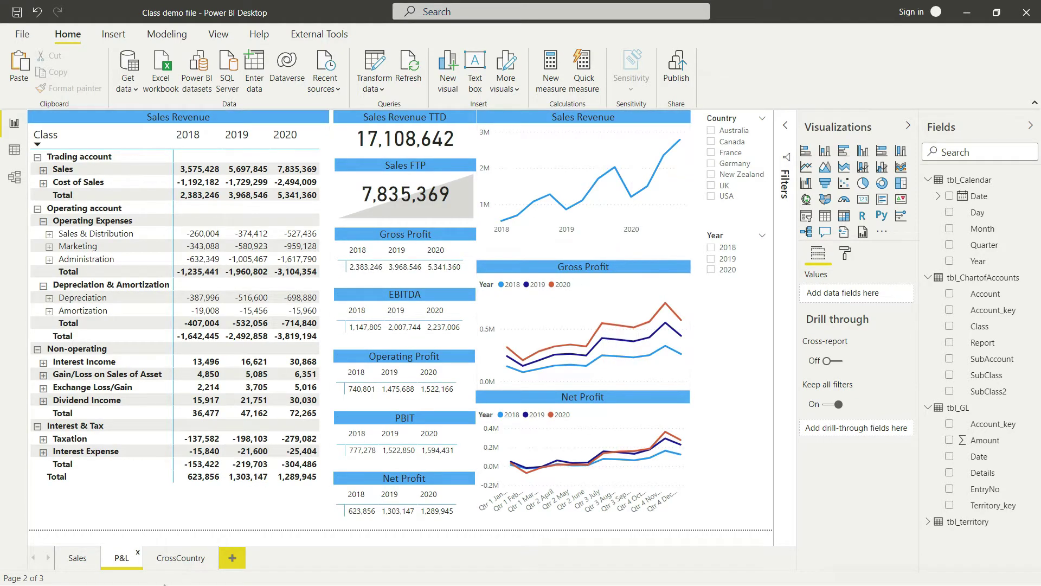
{"action": "left_click", "coordinate": [181, 558]}
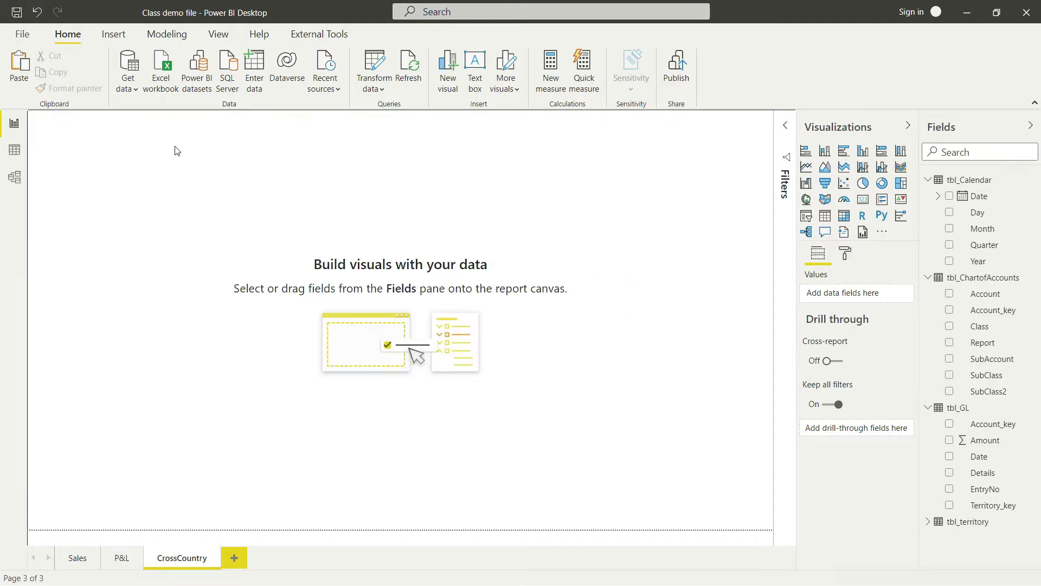
{"action": "key", "text": "ctrl+v"}
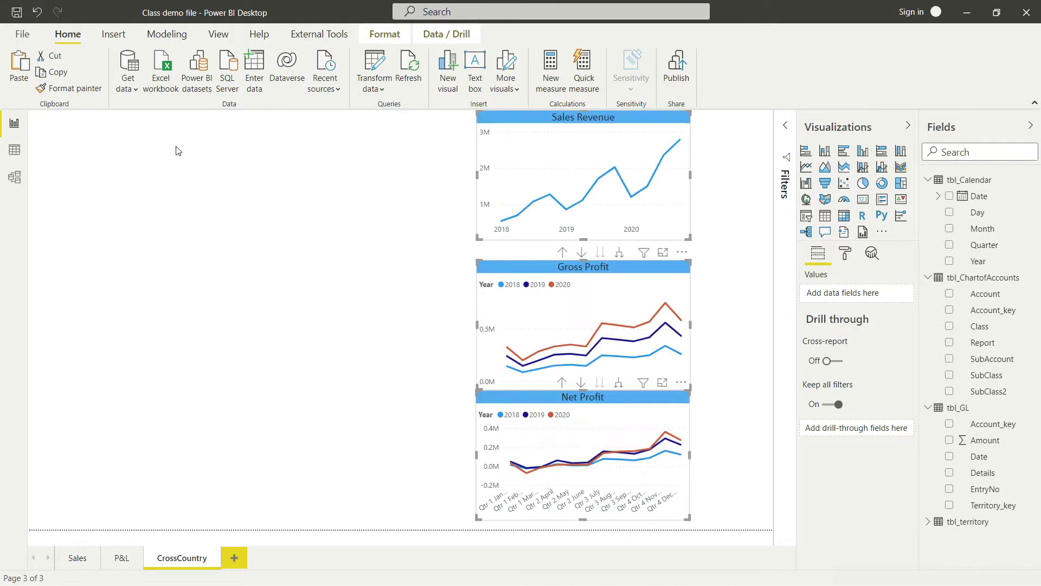
{"action": "left_click", "coordinate": [356, 250]}
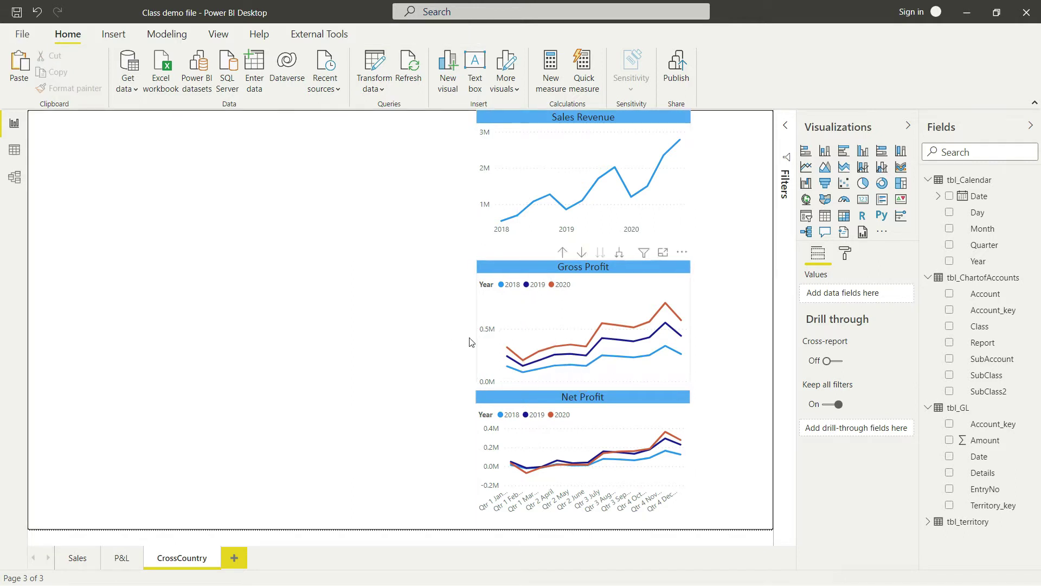
- Remove Gross Profit's Year legend, re-add the Date hierarchy to its axis, and expand to quarters
{"action": "left_click", "coordinate": [541, 276]}
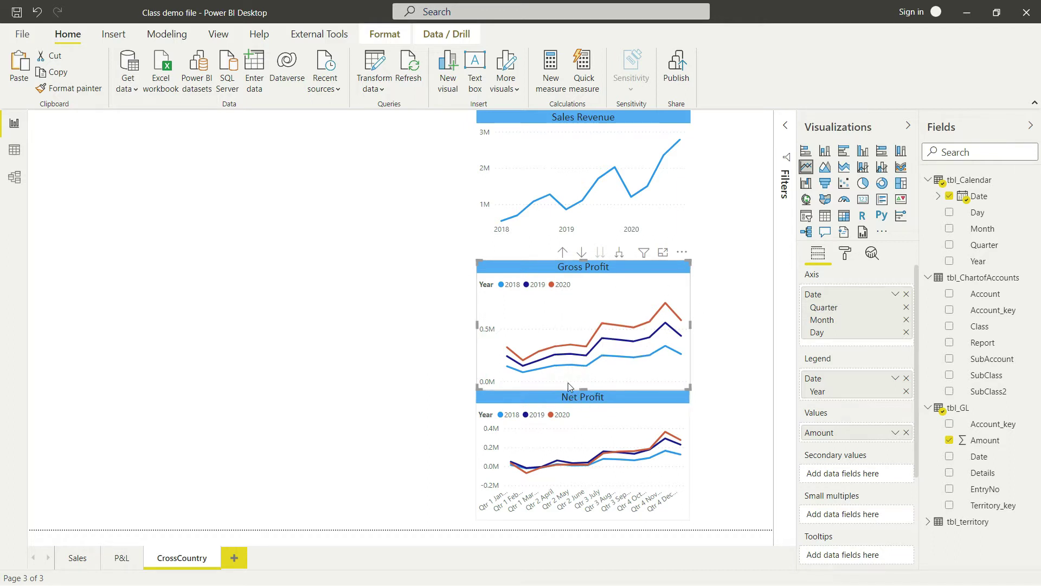
{"action": "mouse_move", "coordinate": [568, 356]}
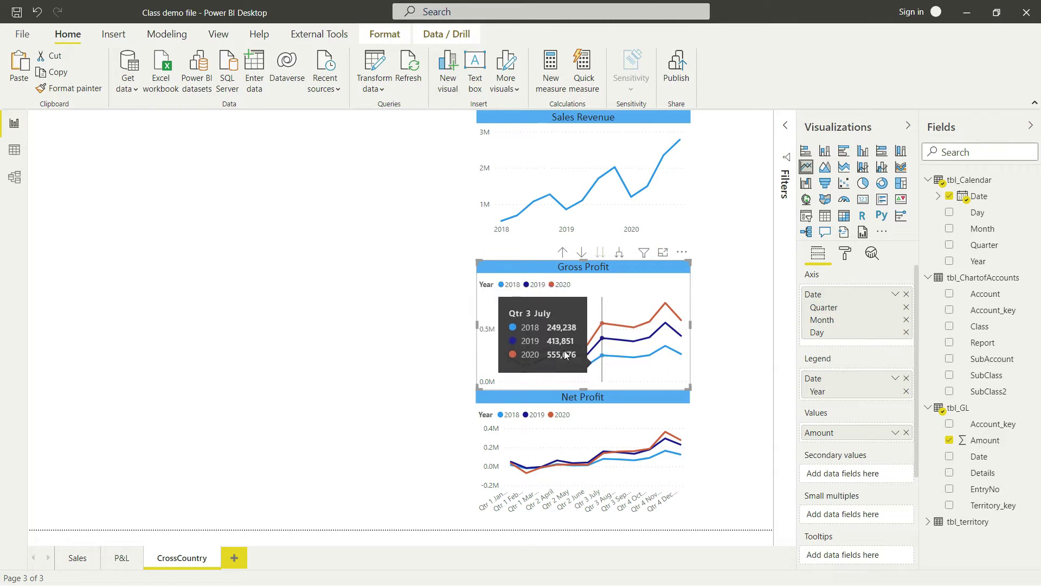
{"action": "left_click", "coordinate": [907, 378]}
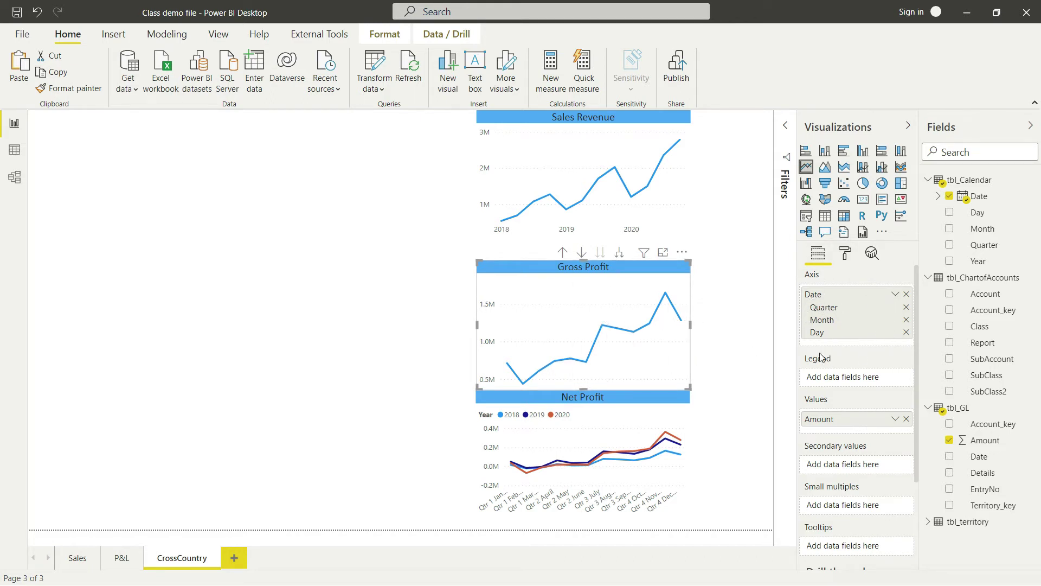
{"action": "left_click", "coordinate": [906, 294]}
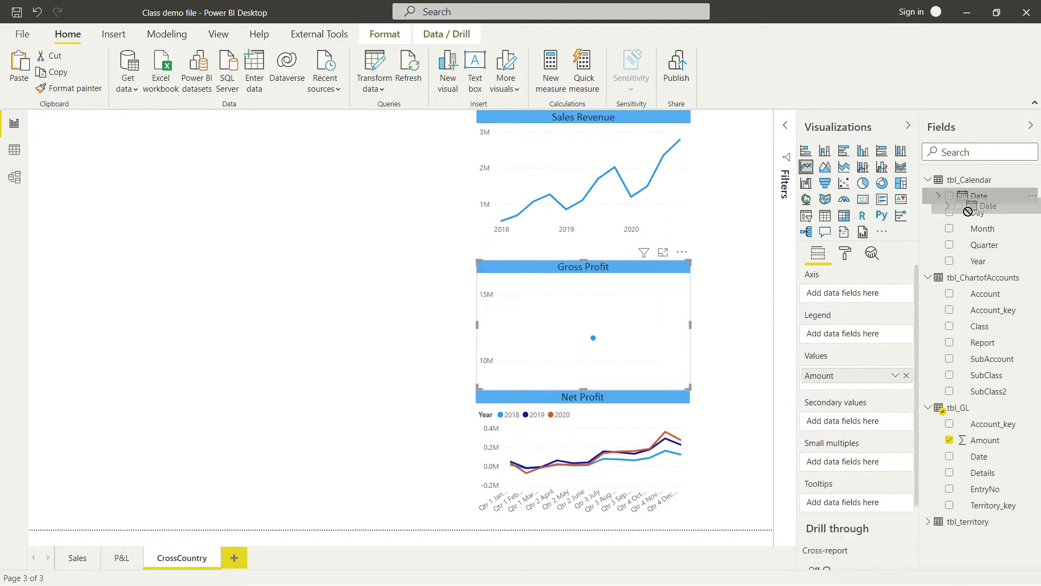
{"action": "left_click_drag", "start_coordinate": [978, 196], "coordinate": [849, 300]}
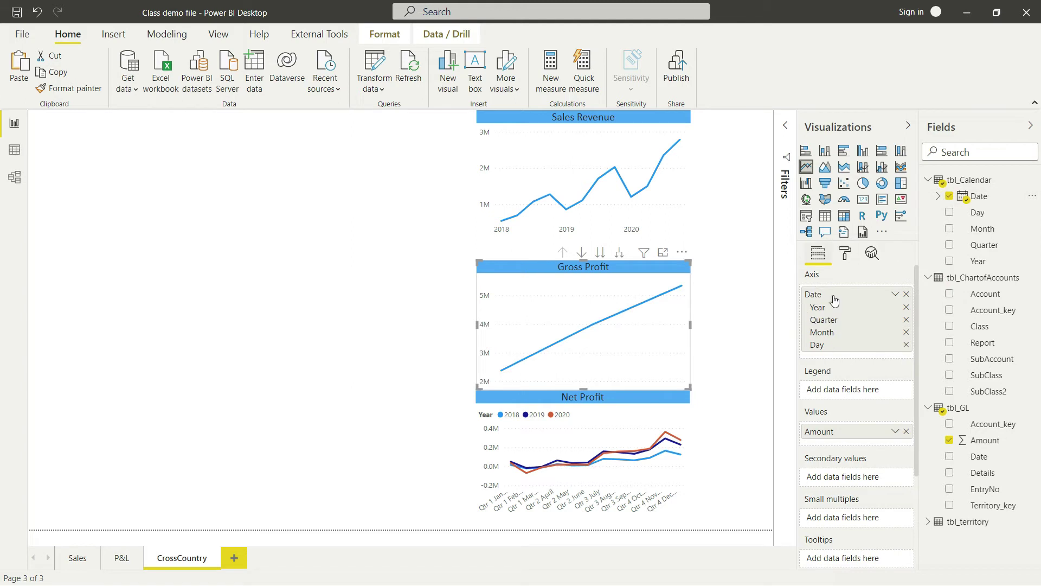
{"action": "left_click", "coordinate": [619, 253]}
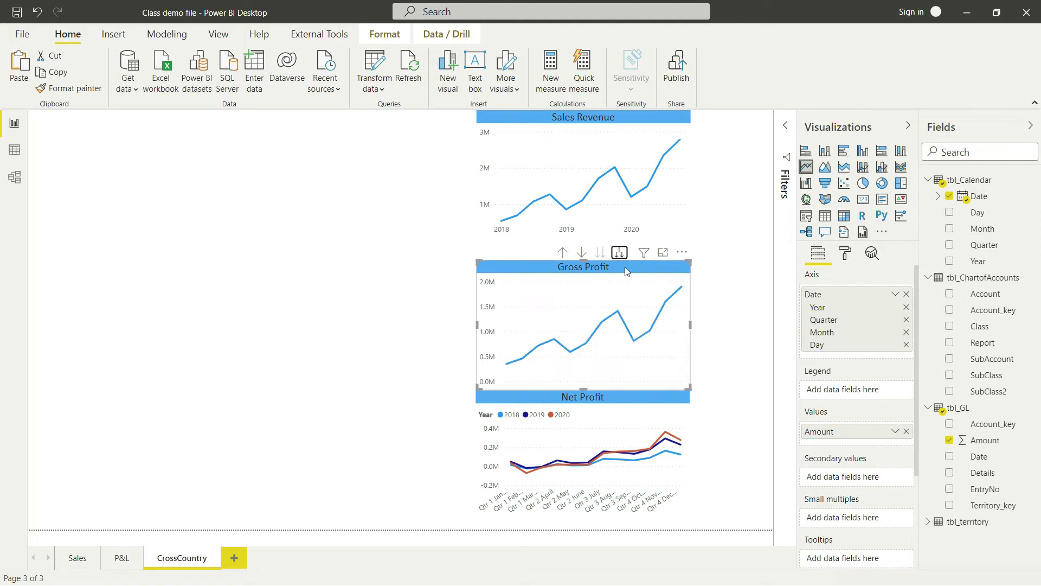
- Do the same for Net Profit: drop the Year legend, re-add Date, and expand to quarters
{"action": "left_click", "coordinate": [633, 402]}
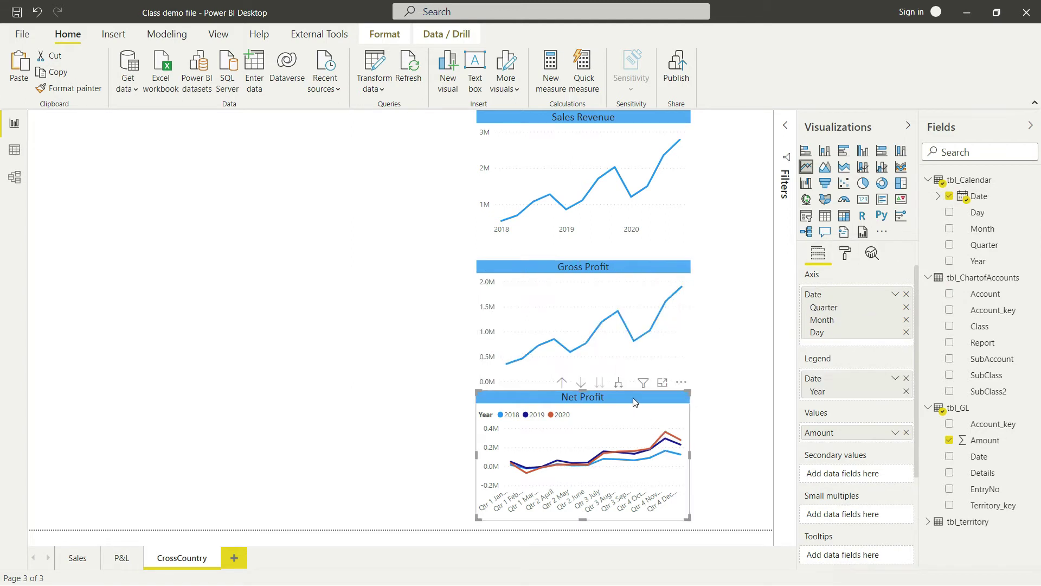
{"action": "left_click", "coordinate": [907, 378]}
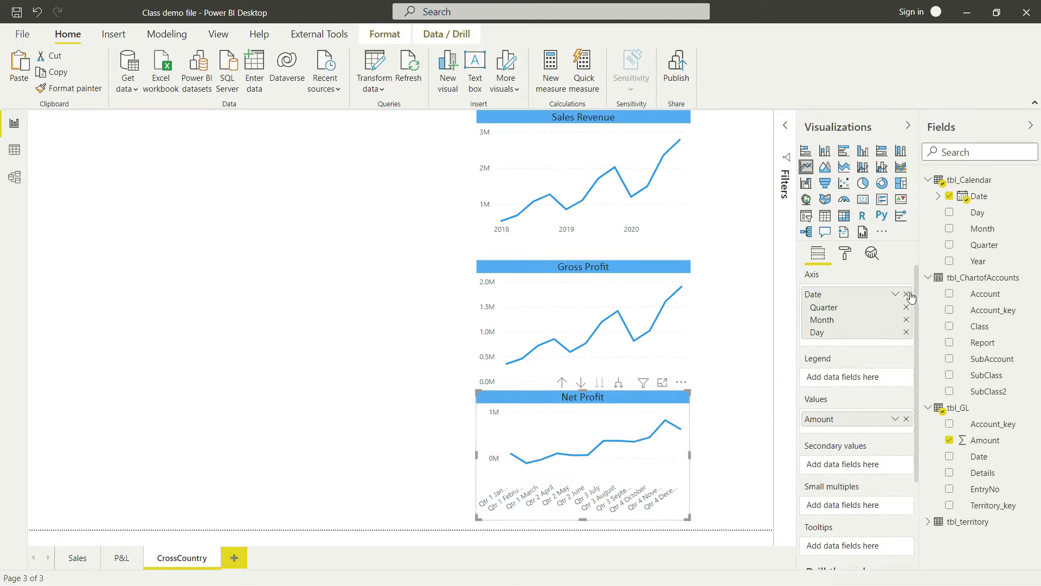
{"action": "left_click", "coordinate": [906, 294]}
{"action": "left_click_drag", "start_coordinate": [979, 196], "coordinate": [846, 297]}
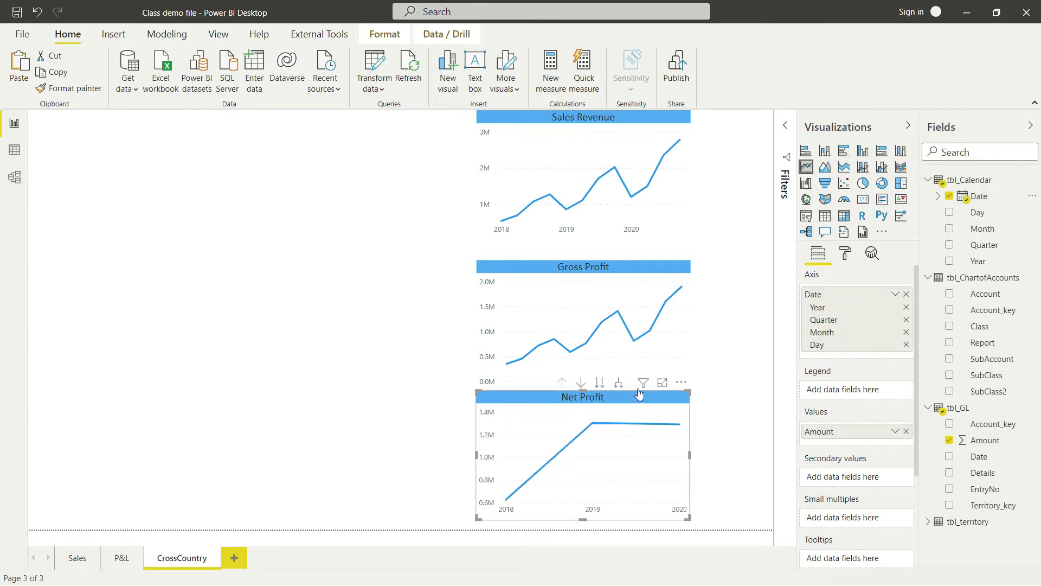
{"action": "left_click", "coordinate": [619, 383]}
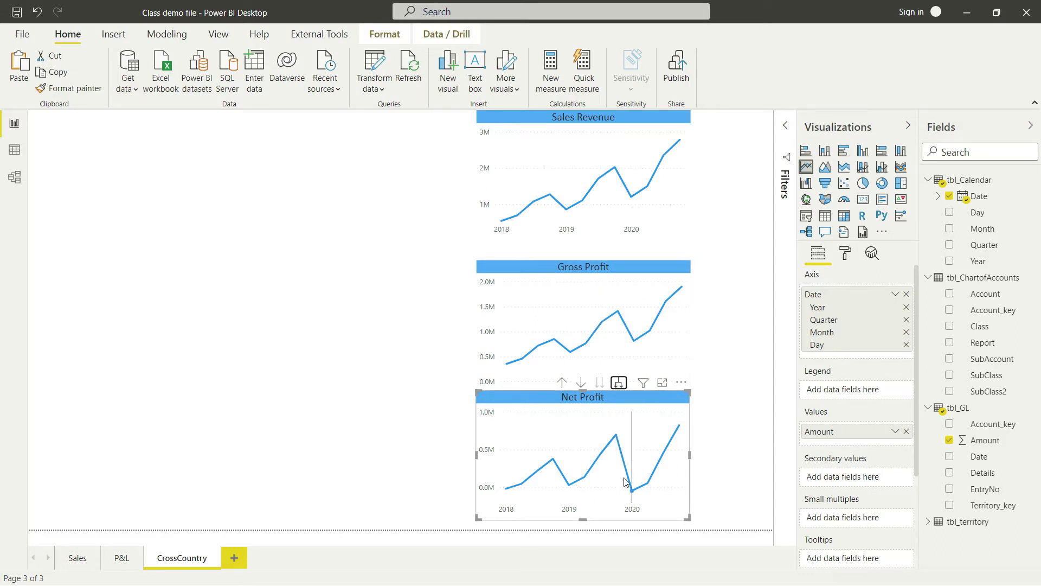
{"action": "left_click", "coordinate": [718, 484]}
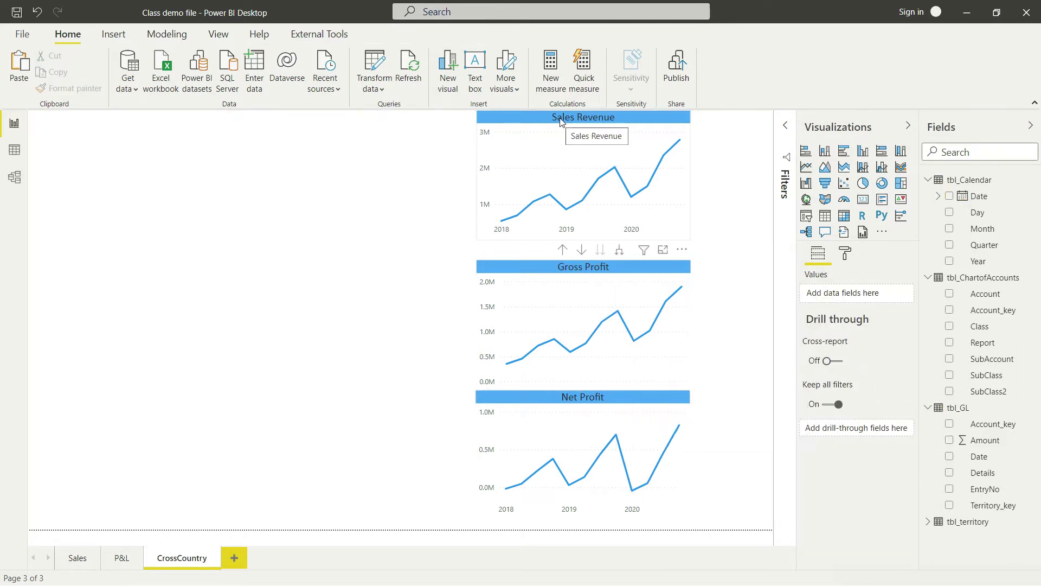
- Move Sales Revenue to the top-left, enlarge it, and add tbl_territory Country as its legend
{"action": "left_click_drag", "start_coordinate": [560, 122], "coordinate": [118, 128]}
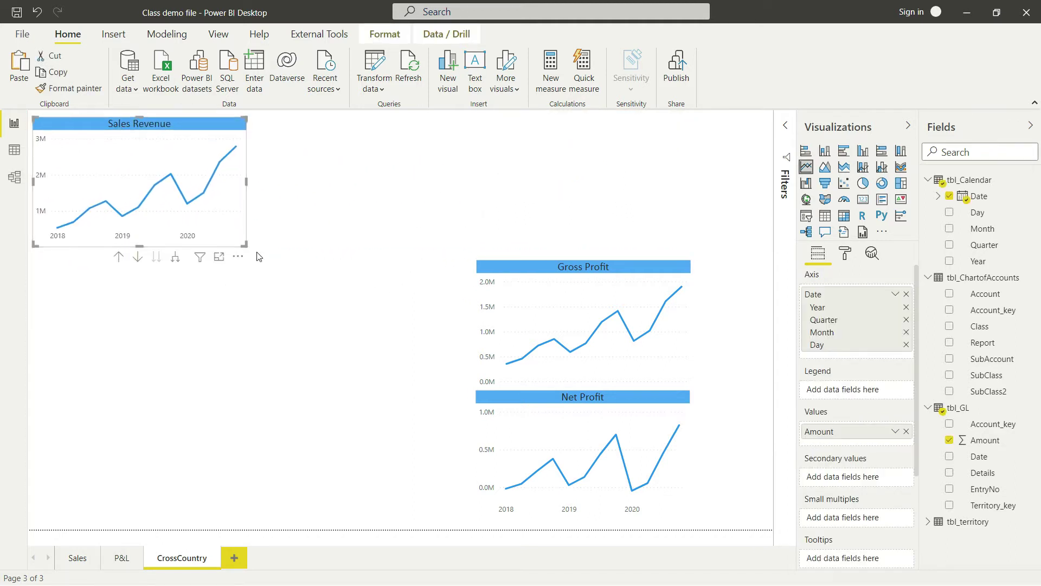
{"action": "left_click_drag", "start_coordinate": [247, 243], "coordinate": [373, 333]}
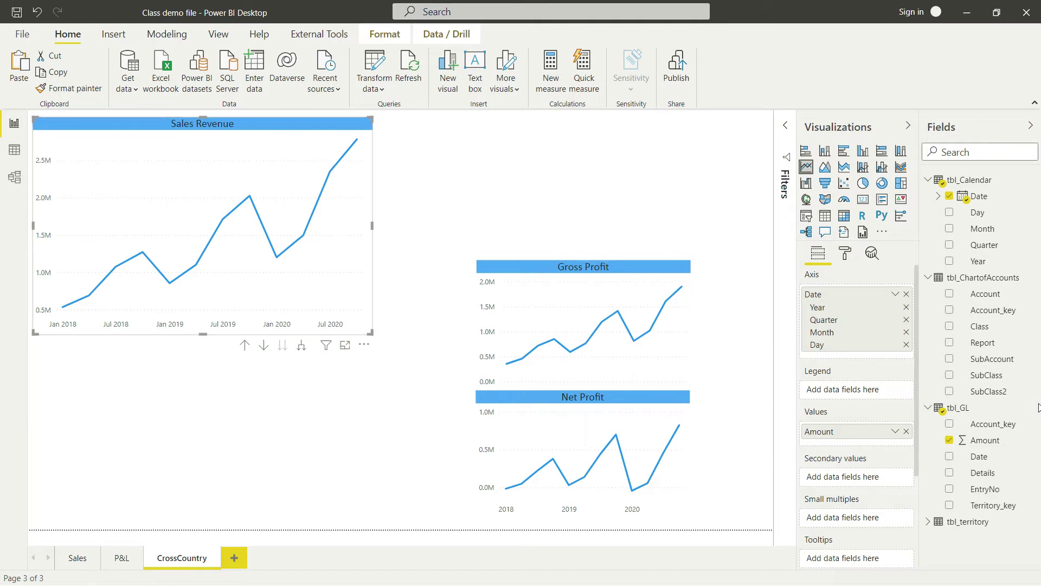
{"action": "left_click", "coordinate": [929, 181]}
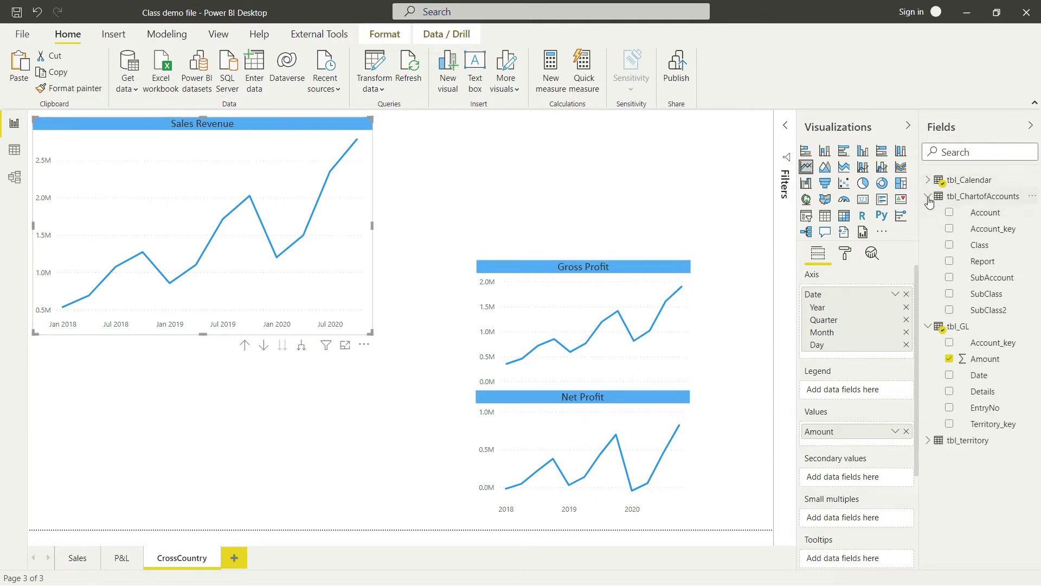
{"action": "left_click", "coordinate": [928, 197]}
{"action": "left_click", "coordinate": [927, 213]}
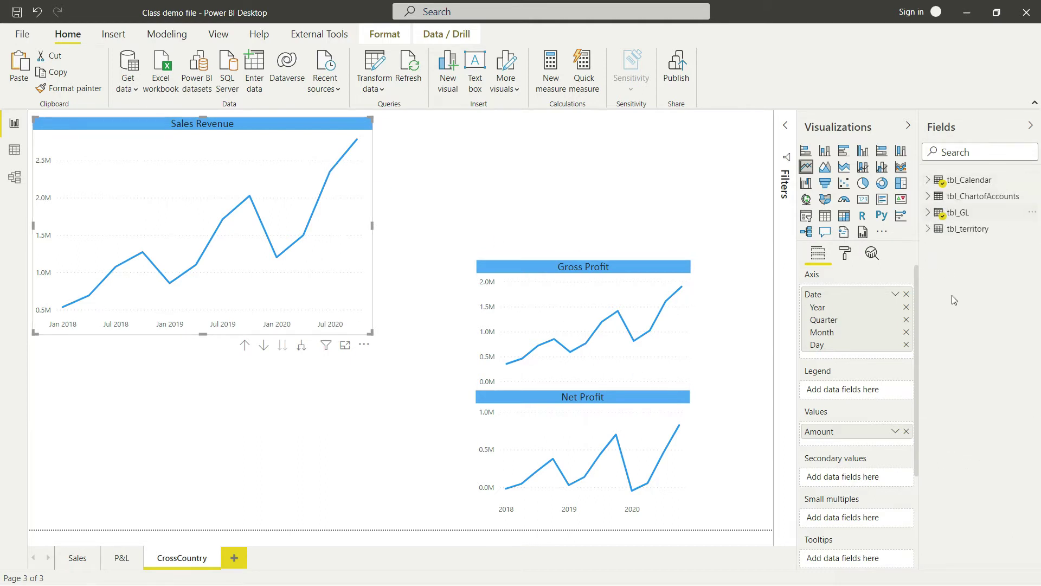
{"action": "left_click", "coordinate": [928, 229]}
{"action": "left_click_drag", "start_coordinate": [985, 245], "coordinate": [859, 393]}
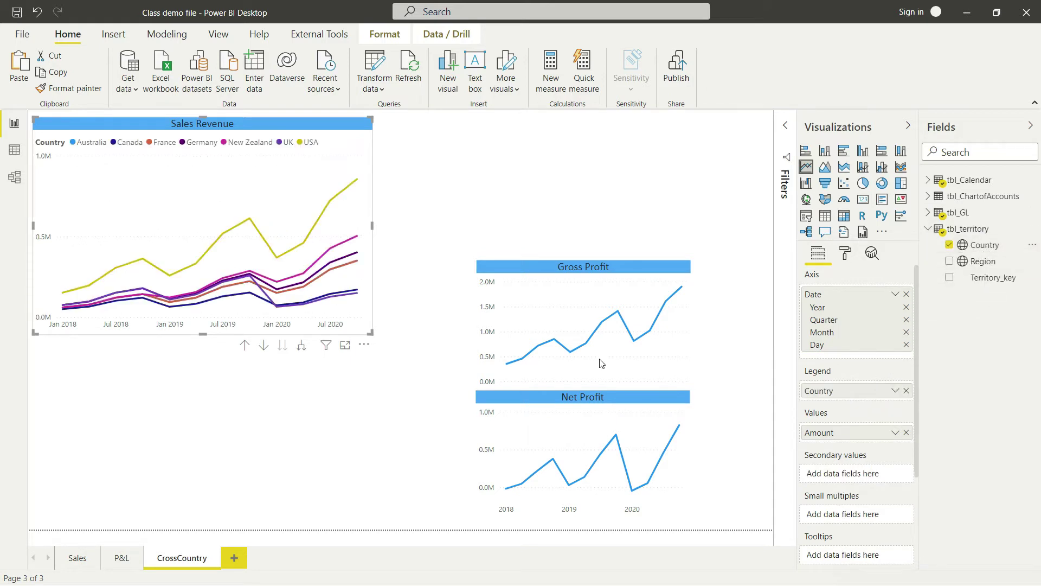
{"action": "left_click_drag", "start_coordinate": [371, 332], "coordinate": [403, 429]}
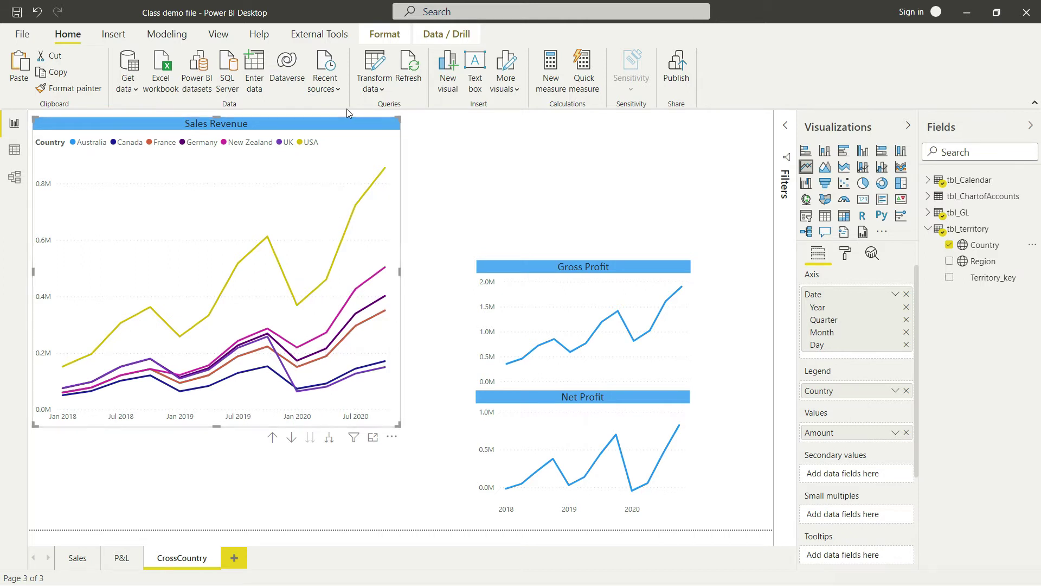
{"action": "left_click", "coordinate": [372, 439]}
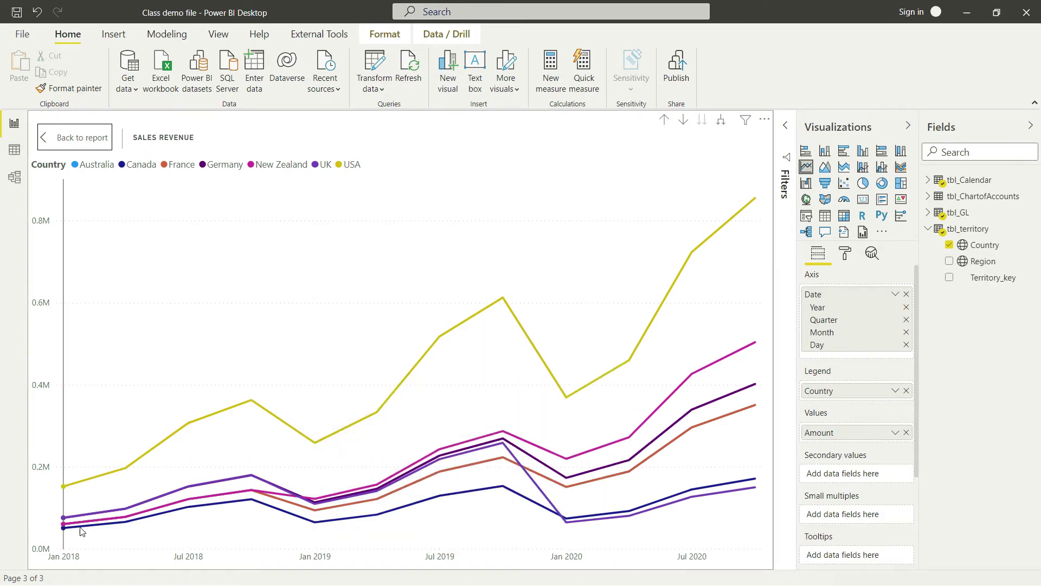
{"action": "mouse_move", "coordinate": [251, 399]}
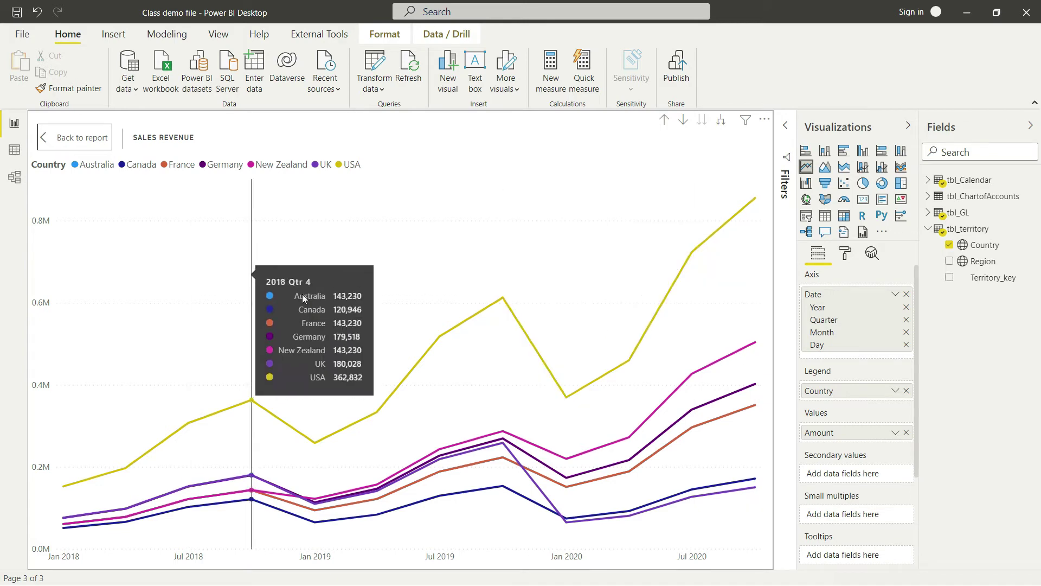
- Return from the Sales Revenue focus view to the full report page
{"action": "left_click", "coordinate": [81, 137]}
- Move Gross Profit to the top beside Sales Revenue, enlarge it, and add Country as its legend
{"action": "left_click_drag", "start_coordinate": [528, 266], "coordinate": [457, 119]}
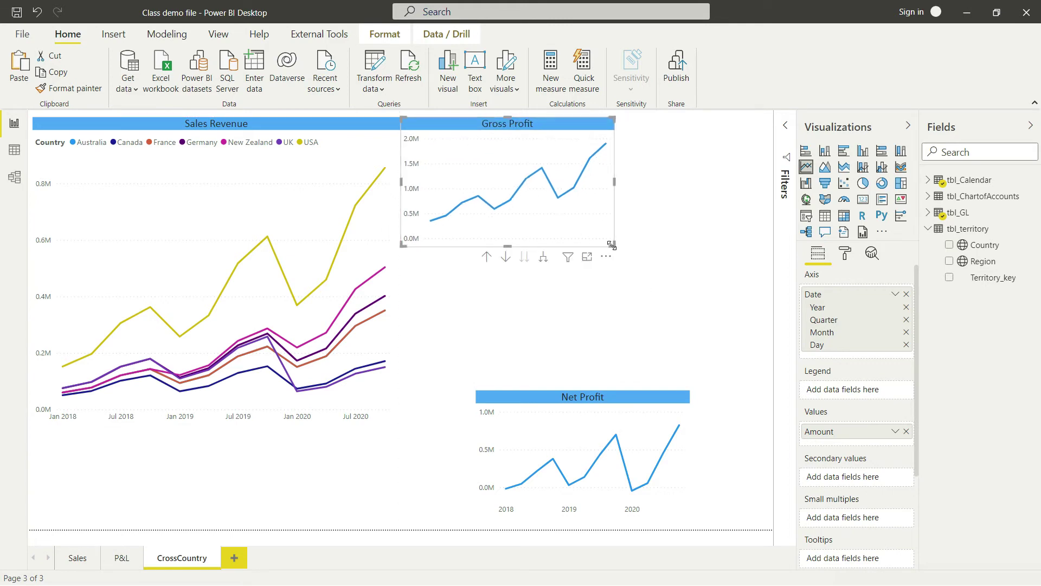
{"action": "mouse_move", "coordinate": [614, 244]}
{"action": "left_mouse_down"}
{"action": "mouse_move", "coordinate": [752, 342]}
{"action": "mouse_move", "coordinate": [764, 326]}
{"action": "left_mouse_up"}
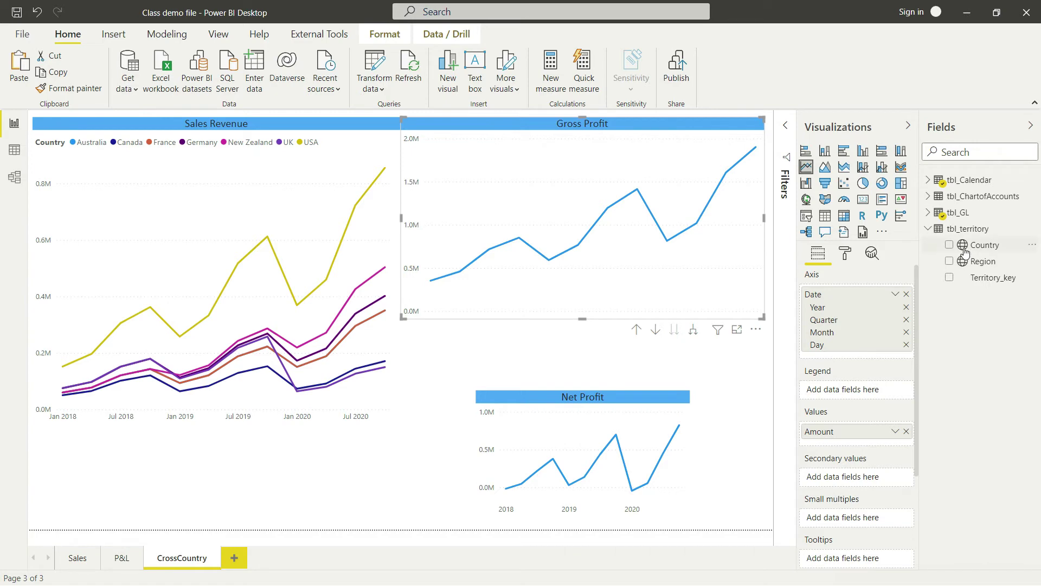
{"action": "left_click_drag", "start_coordinate": [985, 245], "coordinate": [846, 389]}
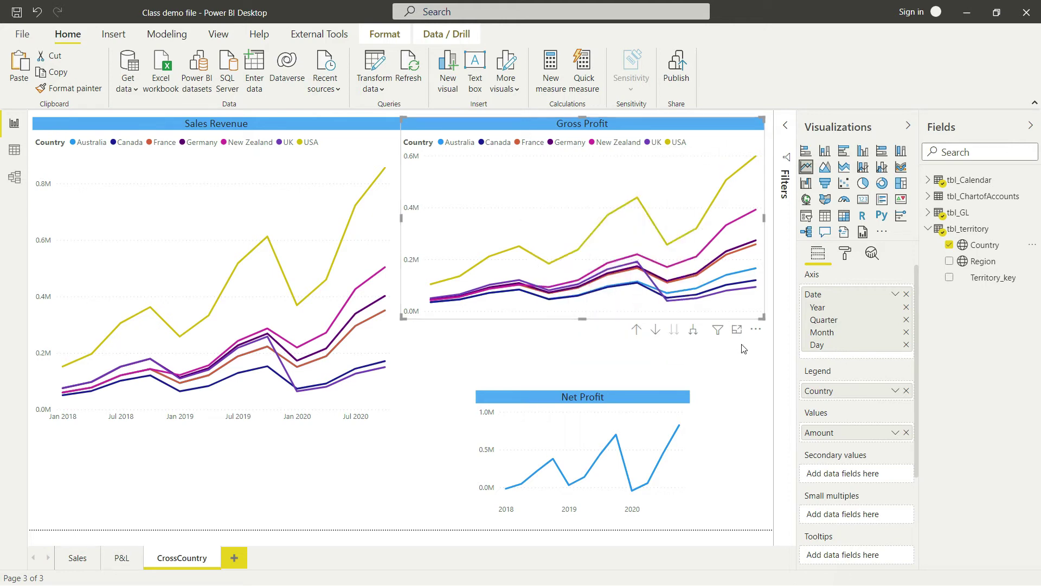
{"action": "left_click", "coordinate": [738, 330]}
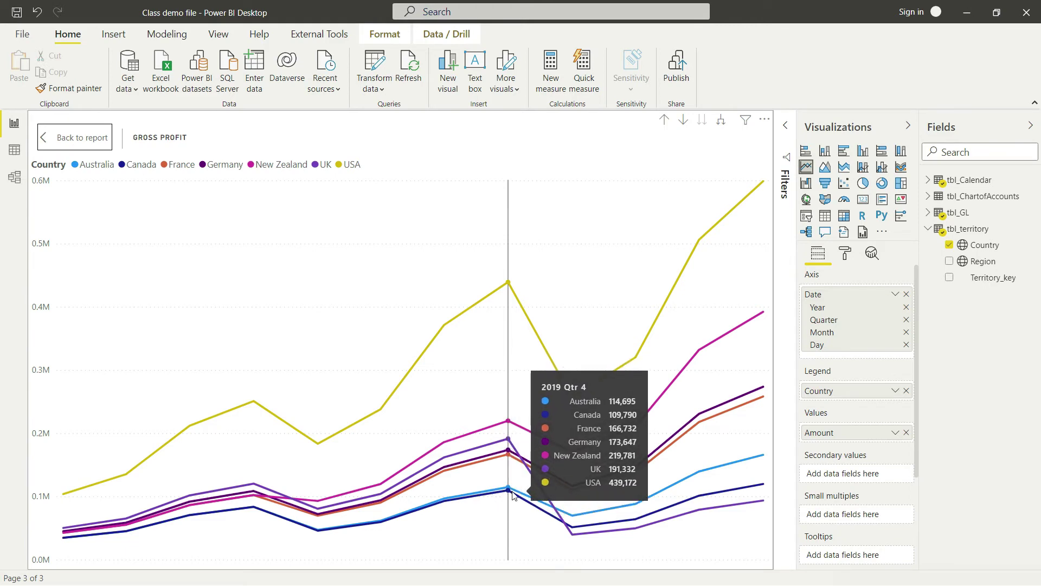
- Move Net Profit below Gross Profit, resize it to fill the space, and add Country as its legend
{"action": "left_click", "coordinate": [81, 137]}
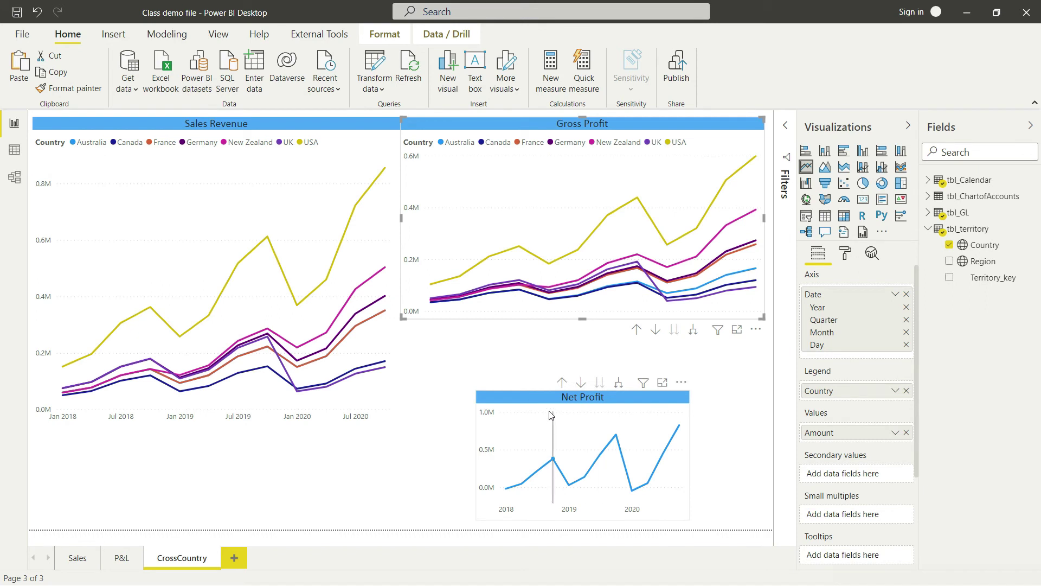
{"action": "left_click_drag", "start_coordinate": [528, 396], "coordinate": [452, 332]}
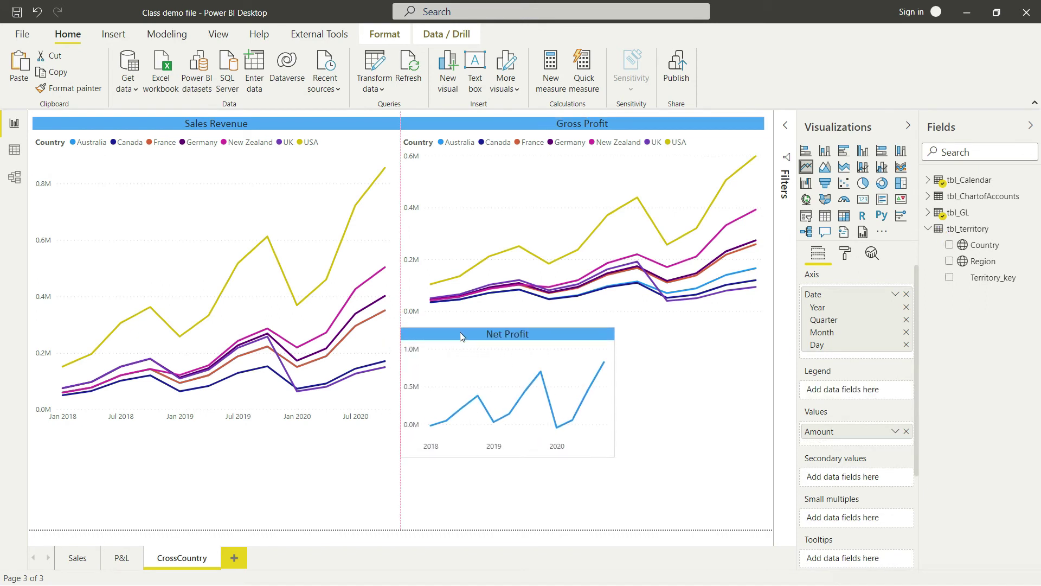
{"action": "left_click", "coordinate": [633, 458]}
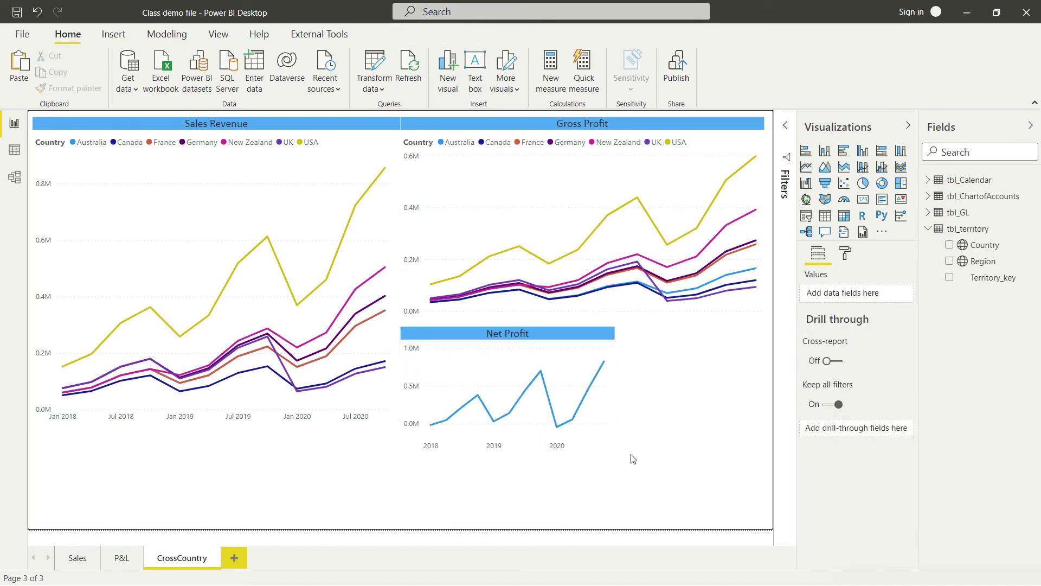
{"action": "left_click", "coordinate": [450, 342]}
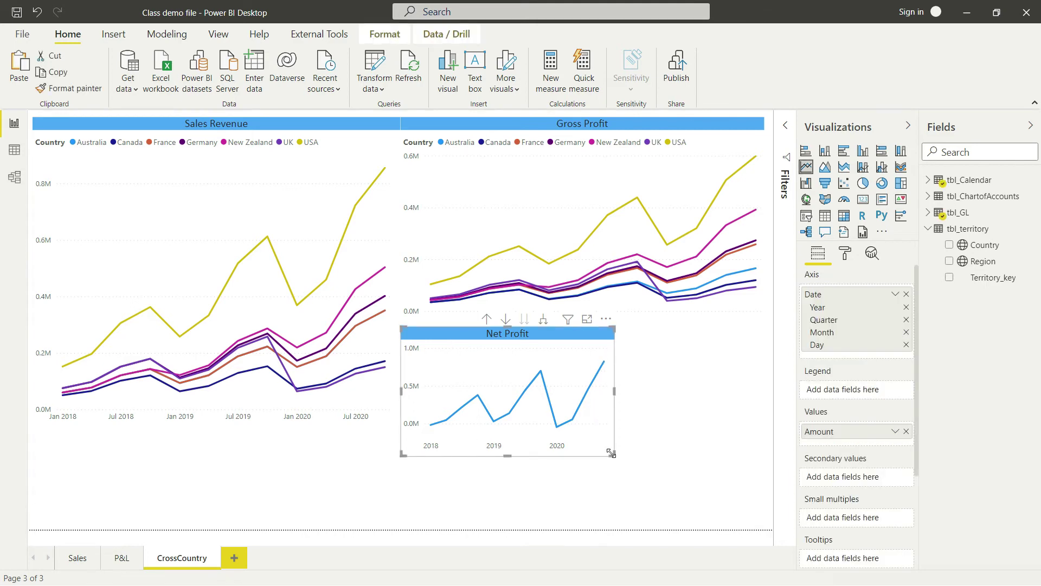
{"action": "left_click_drag", "start_coordinate": [614, 454], "coordinate": [762, 521]}
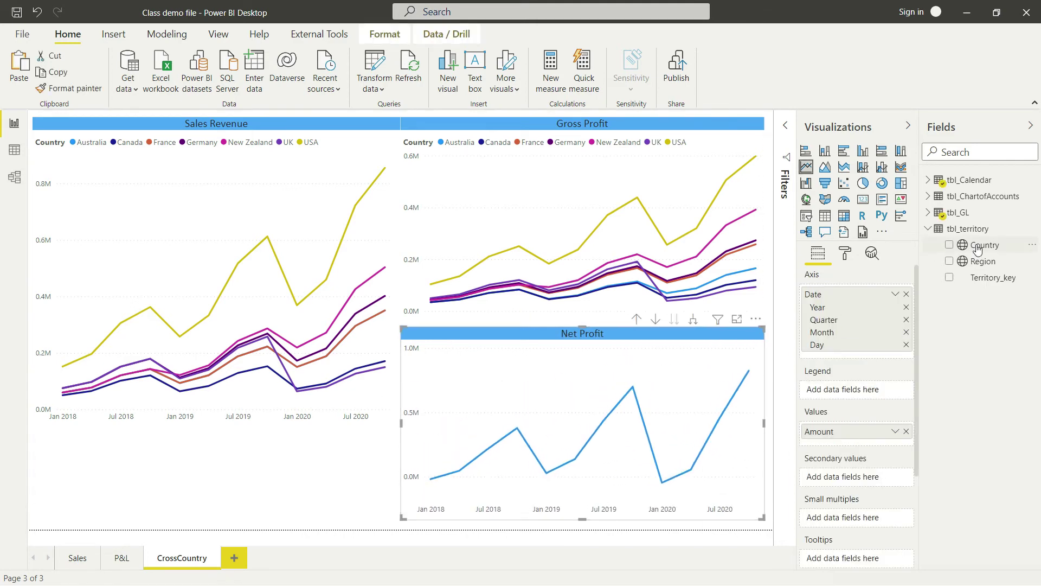
{"action": "left_click_drag", "start_coordinate": [978, 245], "coordinate": [846, 390]}
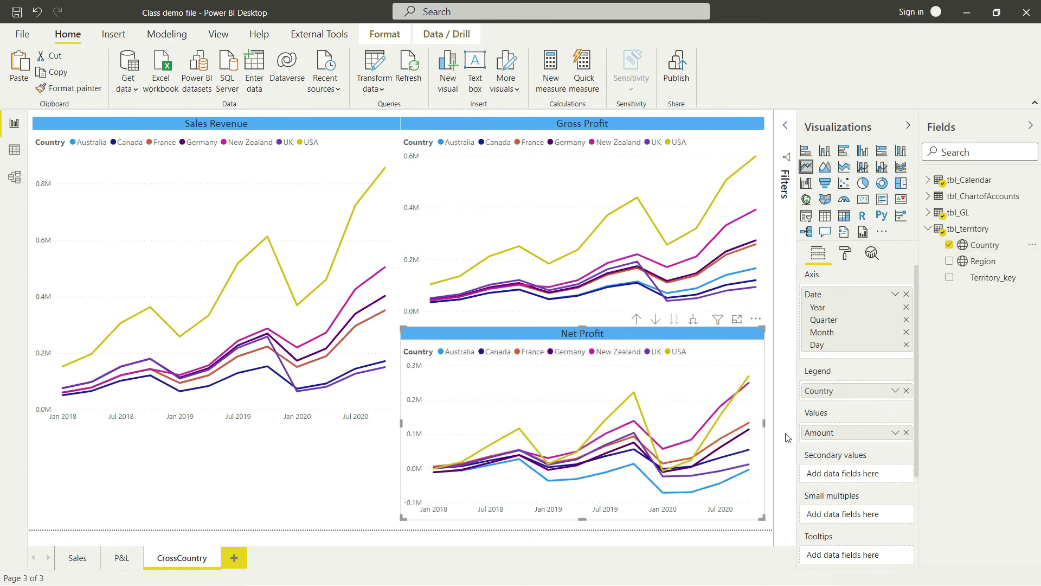
{"action": "left_click", "coordinate": [738, 320]}
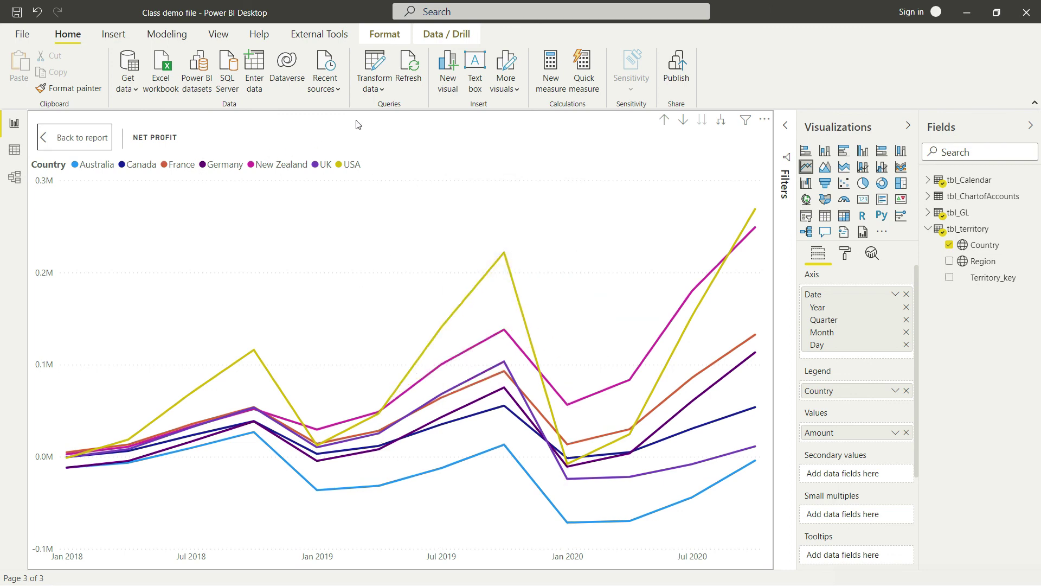
- Leave the Net Profit focus view and deselect it to see all three charts
{"action": "left_click", "coordinate": [81, 138]}
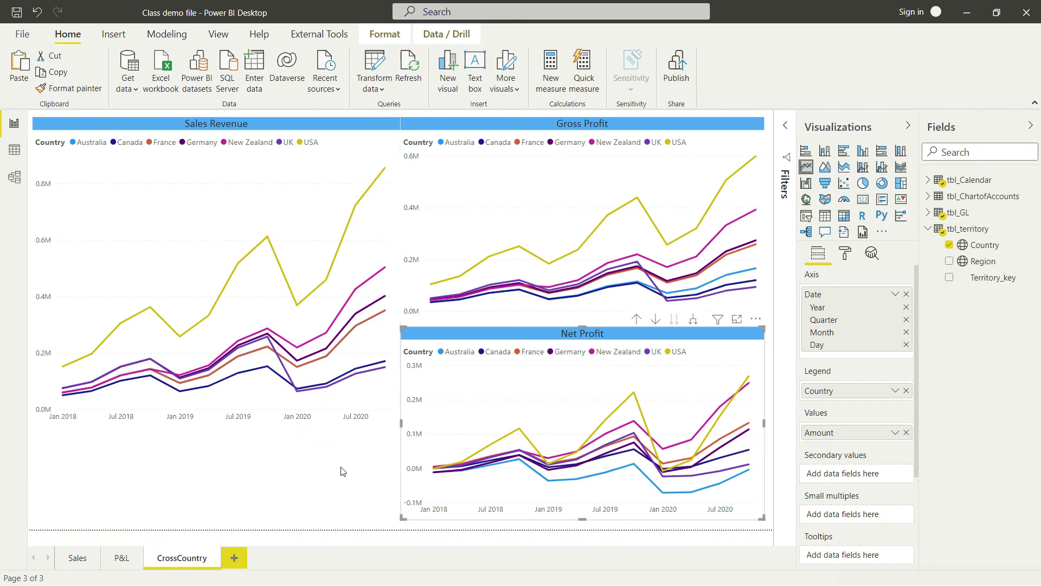
{"action": "left_click", "coordinate": [334, 478]}
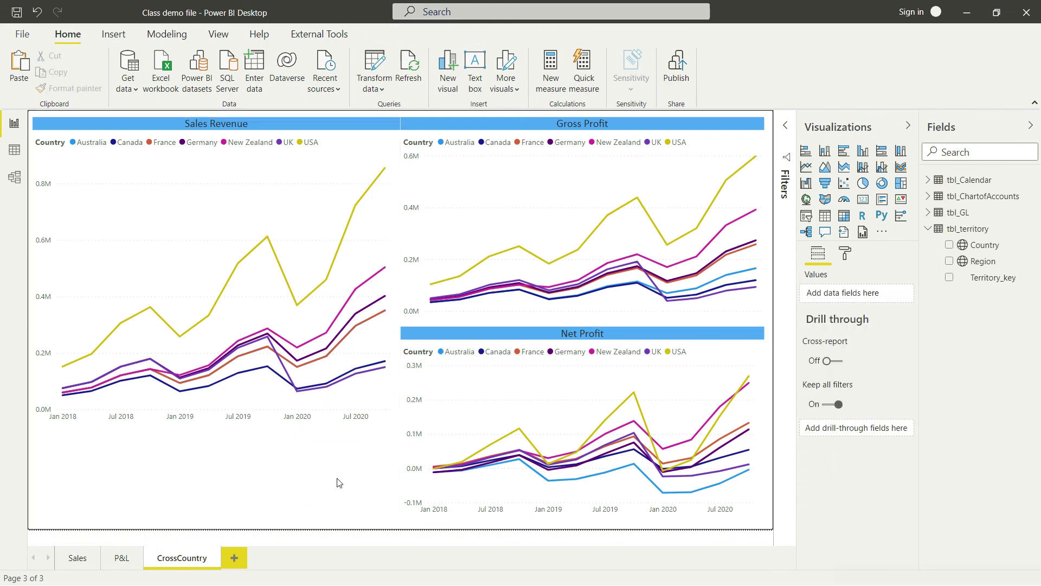